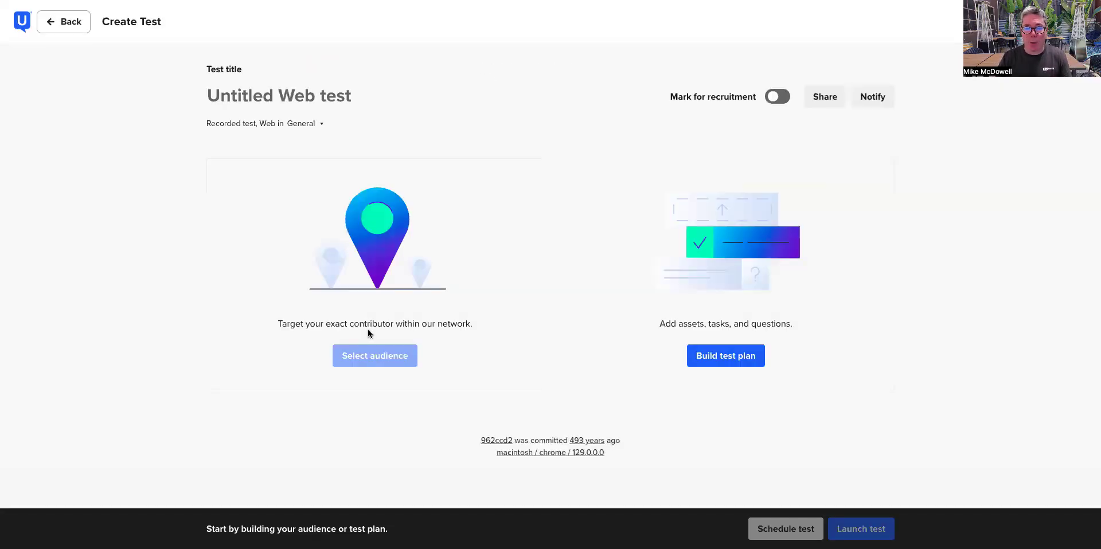
- Title the web test "Testing UserZoom with UserTesting's Panel"
left_click(275, 95)
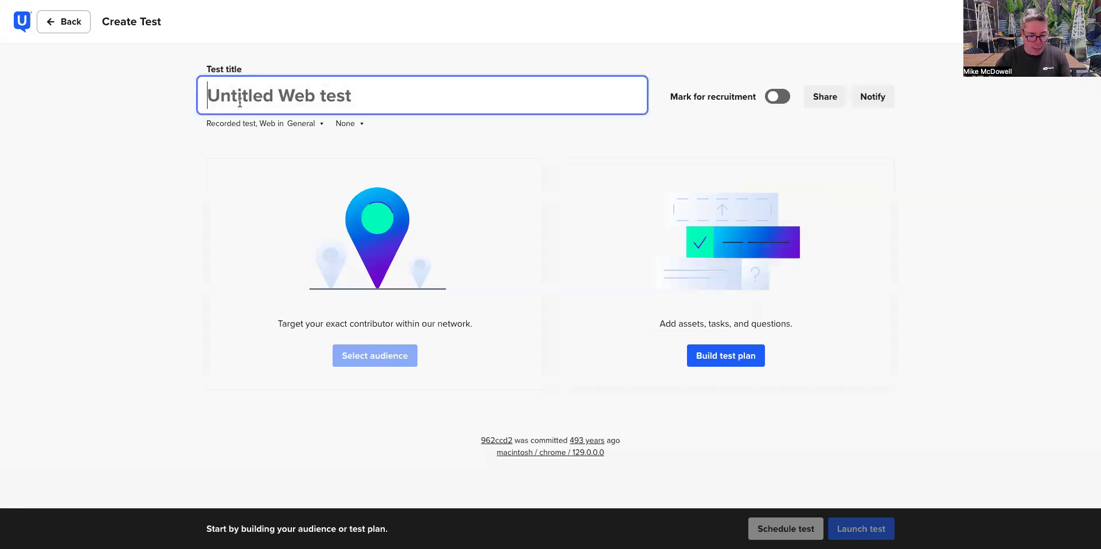
type("Testing User")
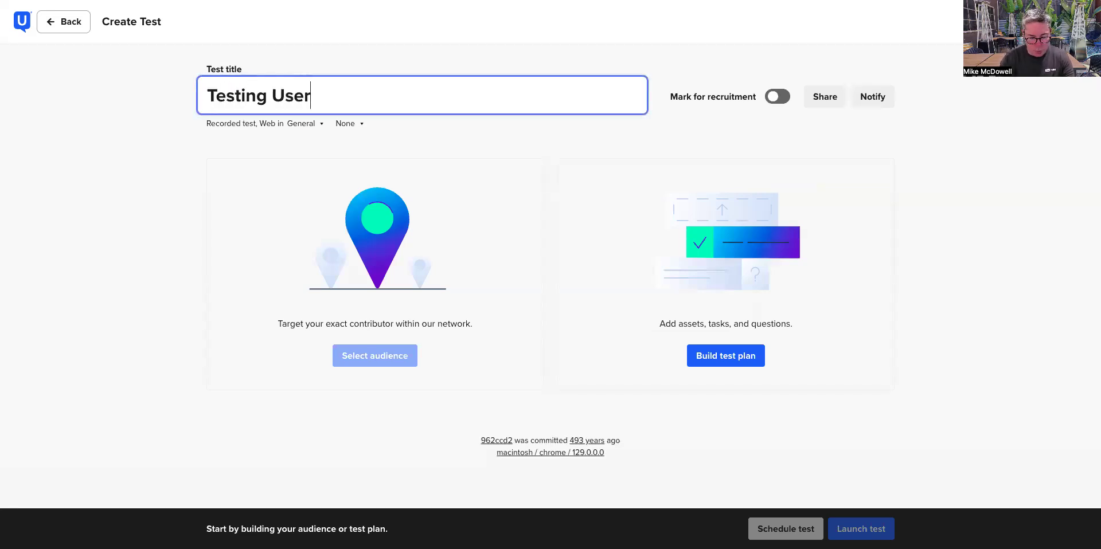
type("Zoom with ")
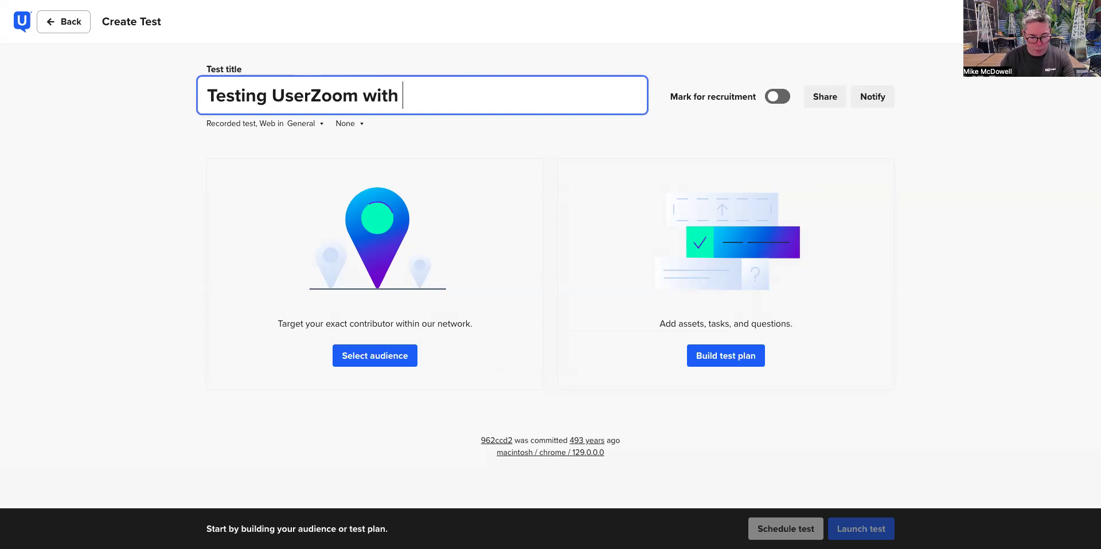
type("UserTesting")
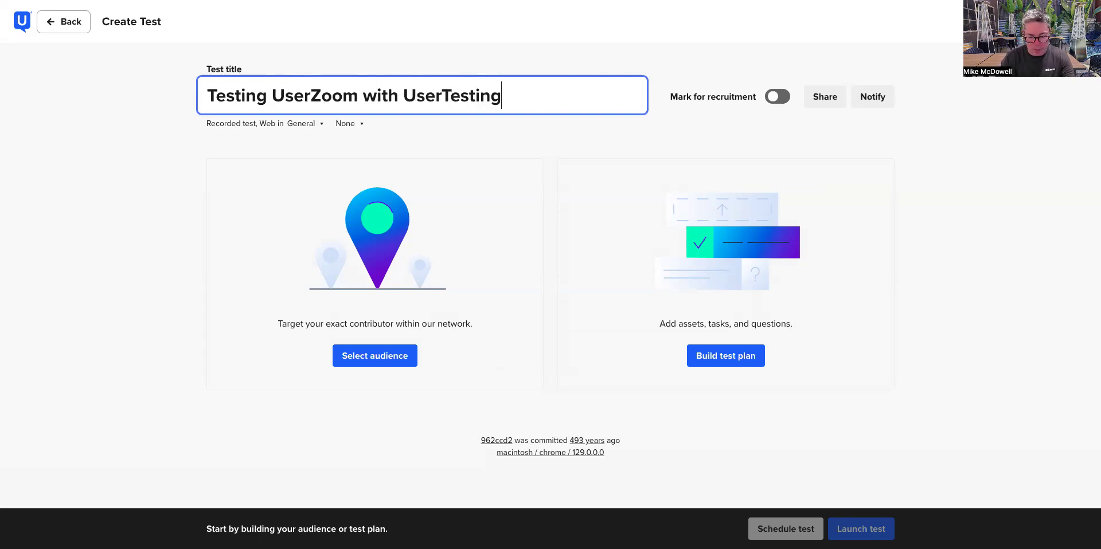
type("'s Panel")
- Create a new audience from scratch and add a country filter limiting contributors to the United States
left_click(377, 357)
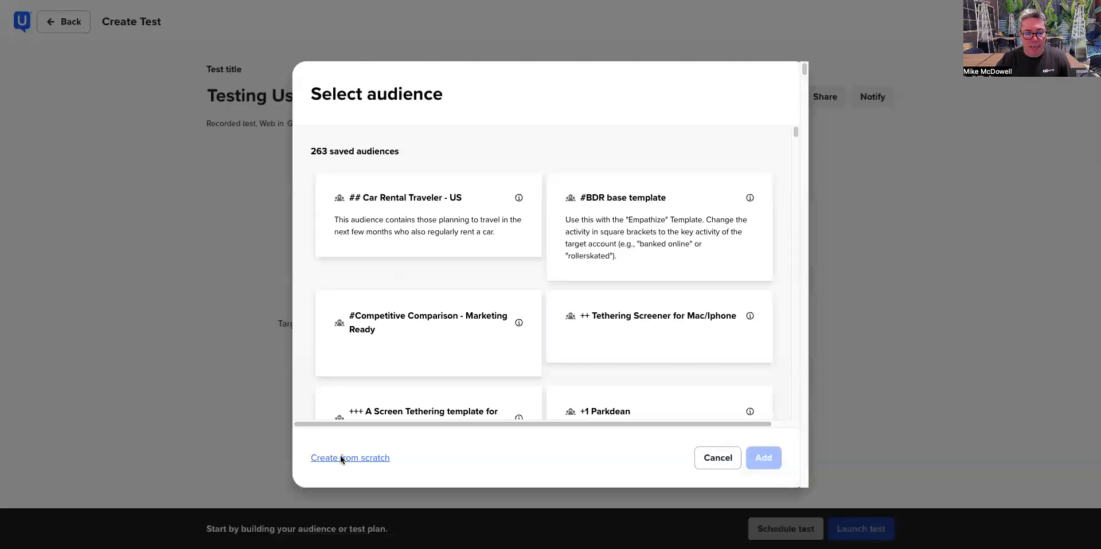
left_click(342, 459)
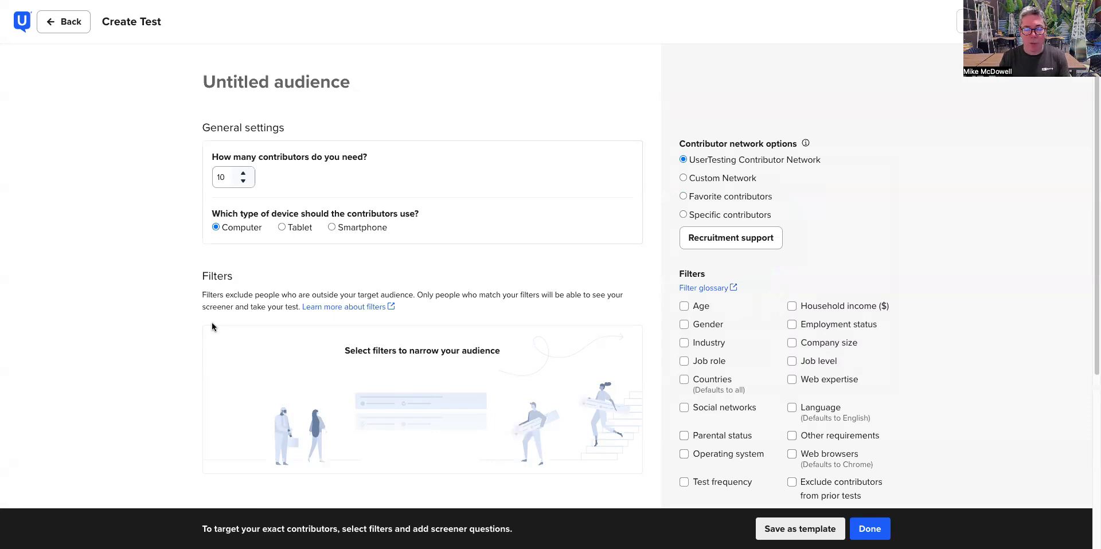
scroll(662, 305, "down", 1)
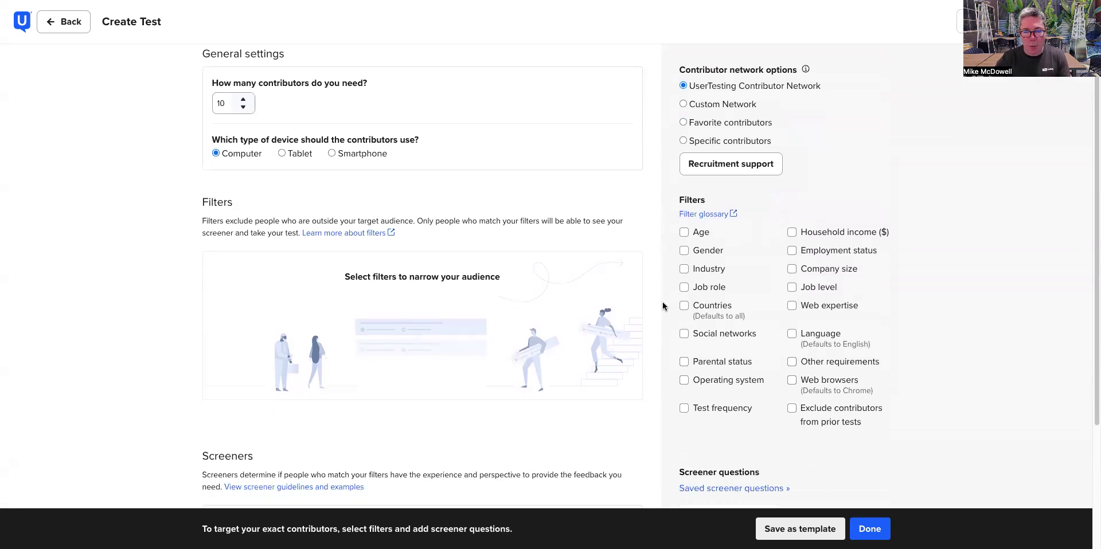
left_click(683, 305)
left_click(235, 298)
- Add a household income filter to the audience with a 60K minimum and finish the audience setup
left_click(797, 232)
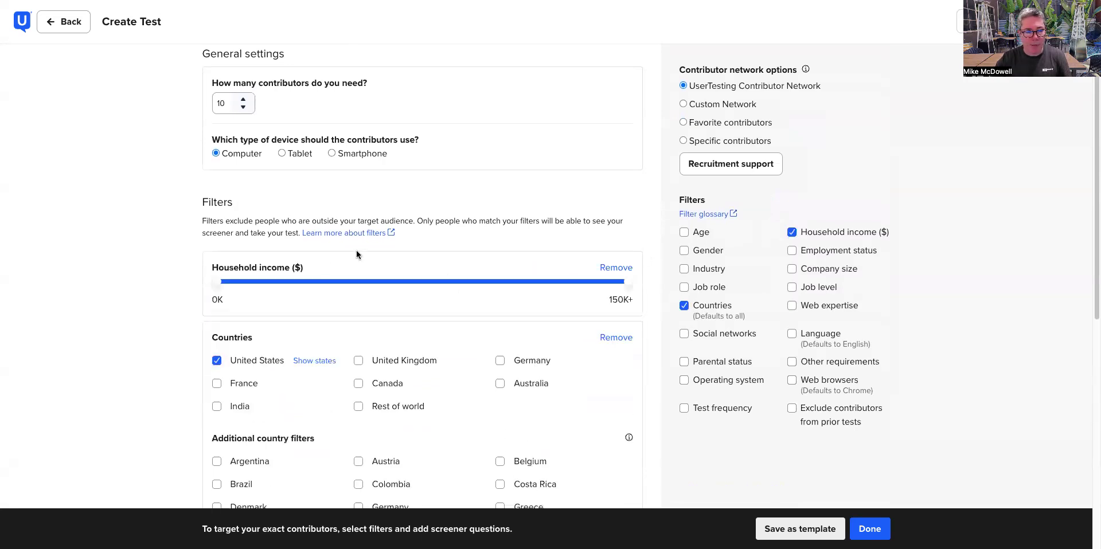
left_click_drag(220, 281, 392, 281)
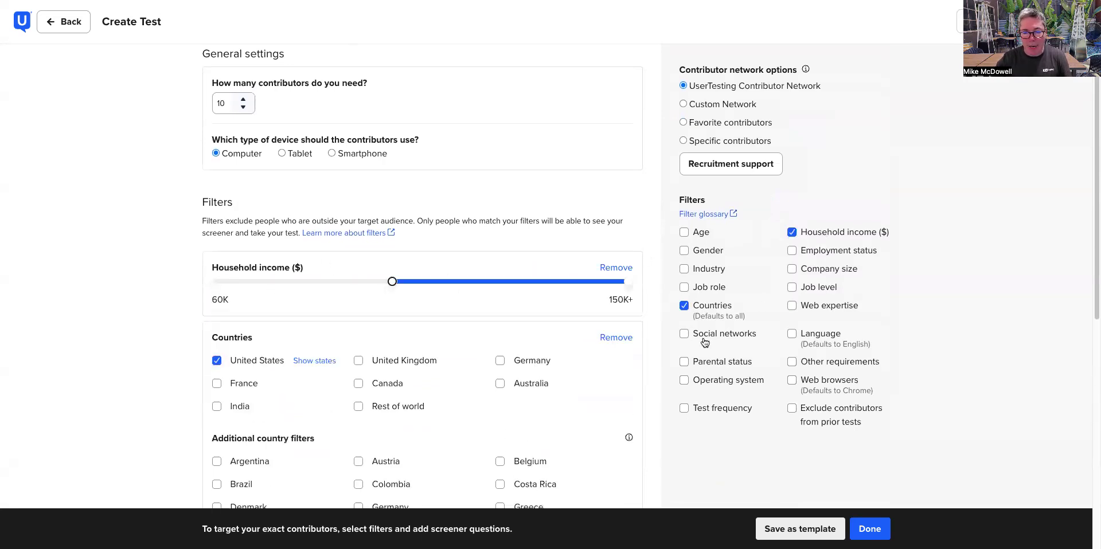
scroll(140, 252, "down", 8)
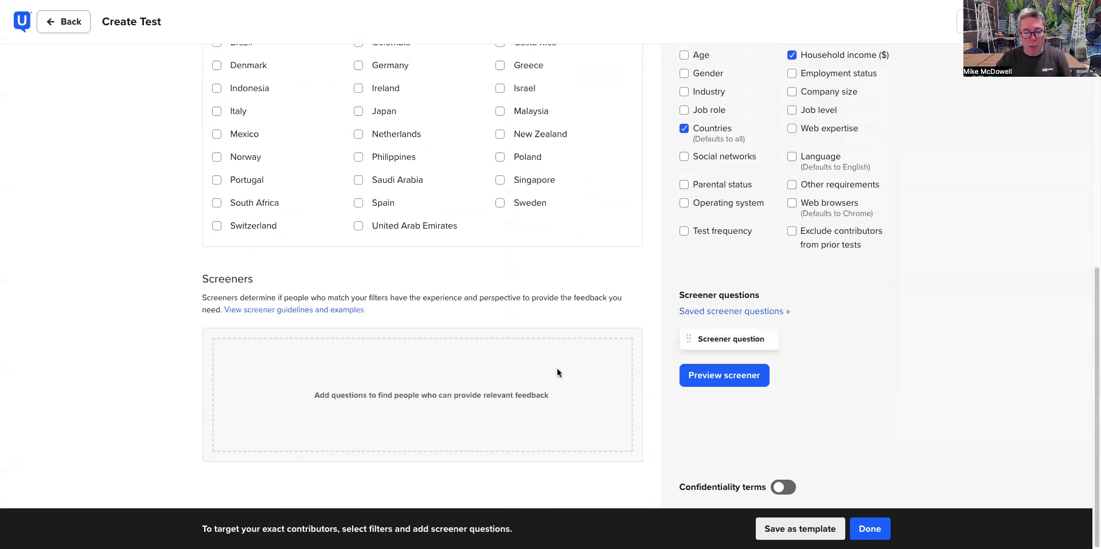
scroll(436, 360, "up", 3)
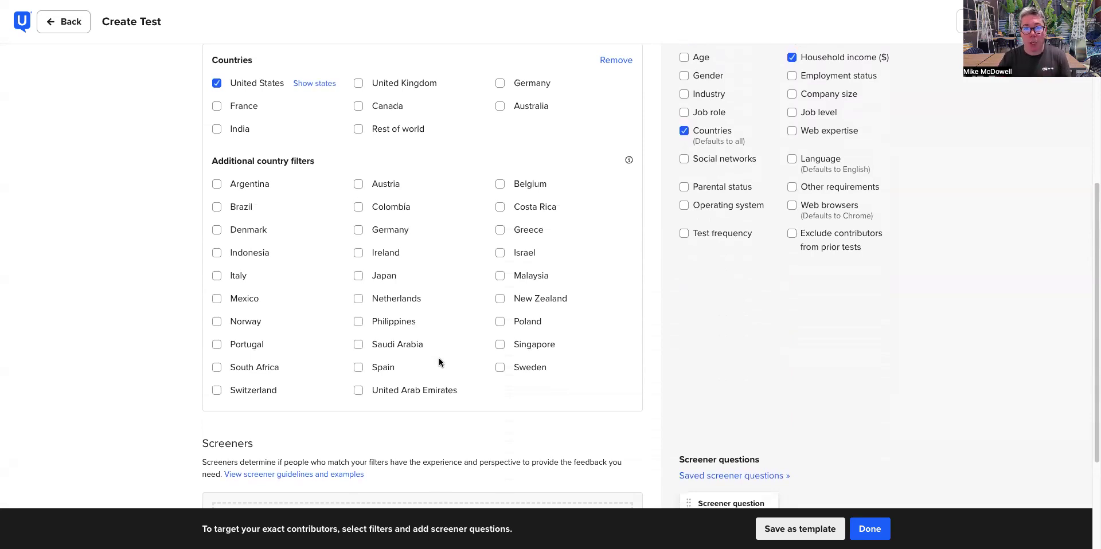
left_click(868, 527)
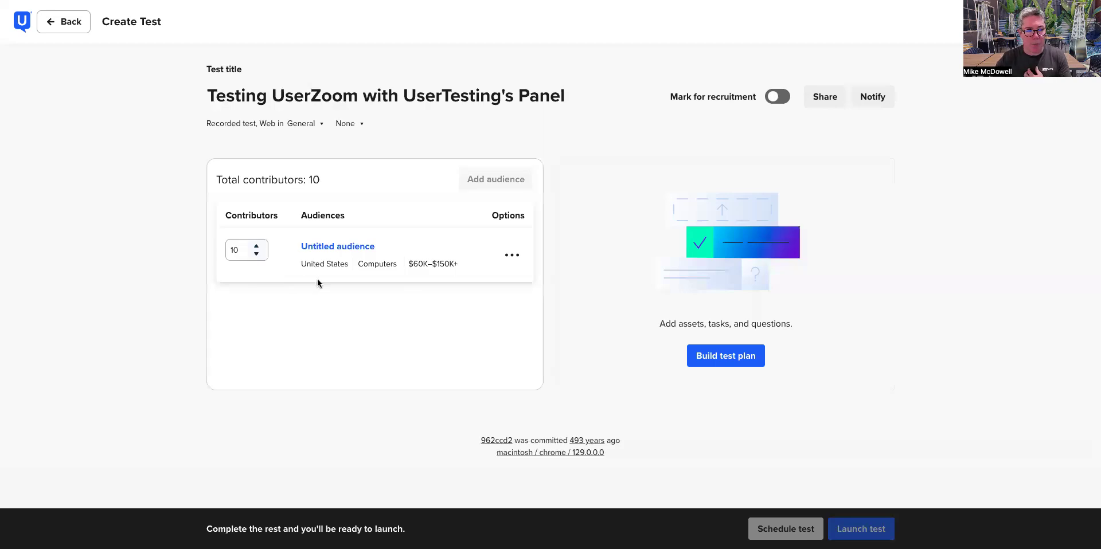
- Set the number of contributors for the audience to 25
left_click(247, 248)
double_click(243, 247)
type("25")
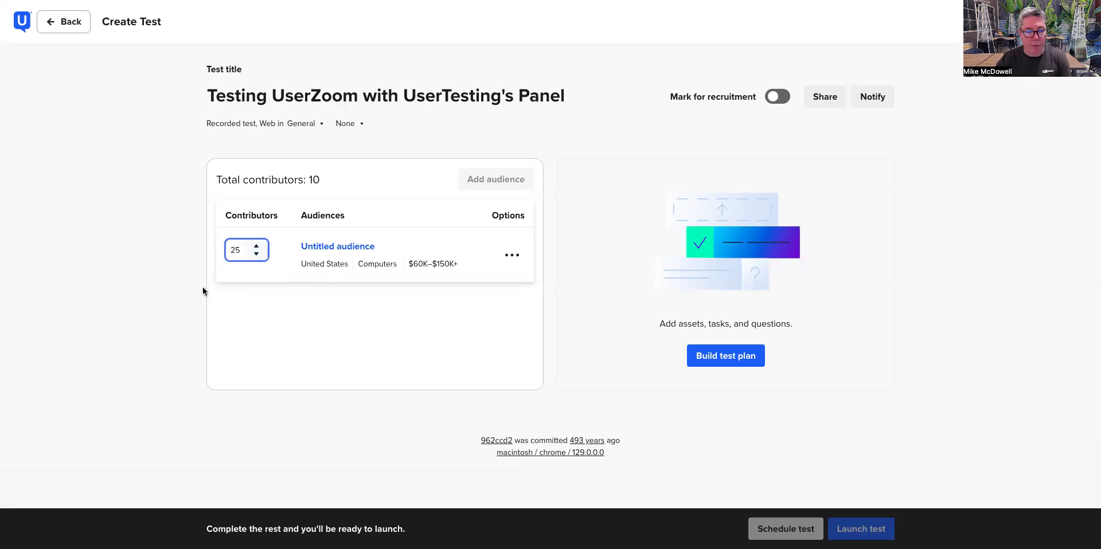
left_click(201, 264)
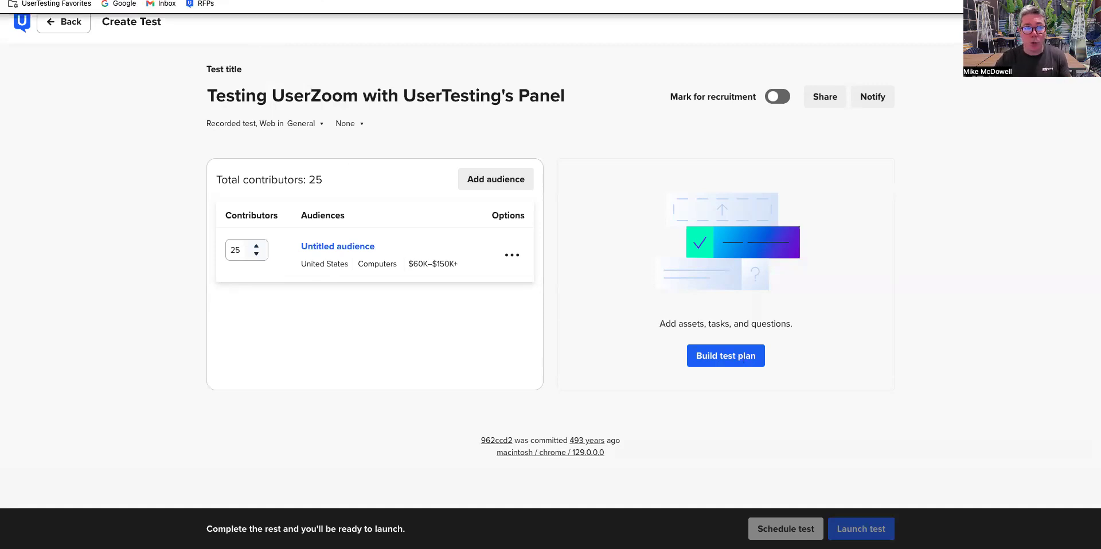
- Switch to UserZoom, name the new study "Testing UserZoom with UserTesting" and continue to the study type selection
left_click(172, 1)
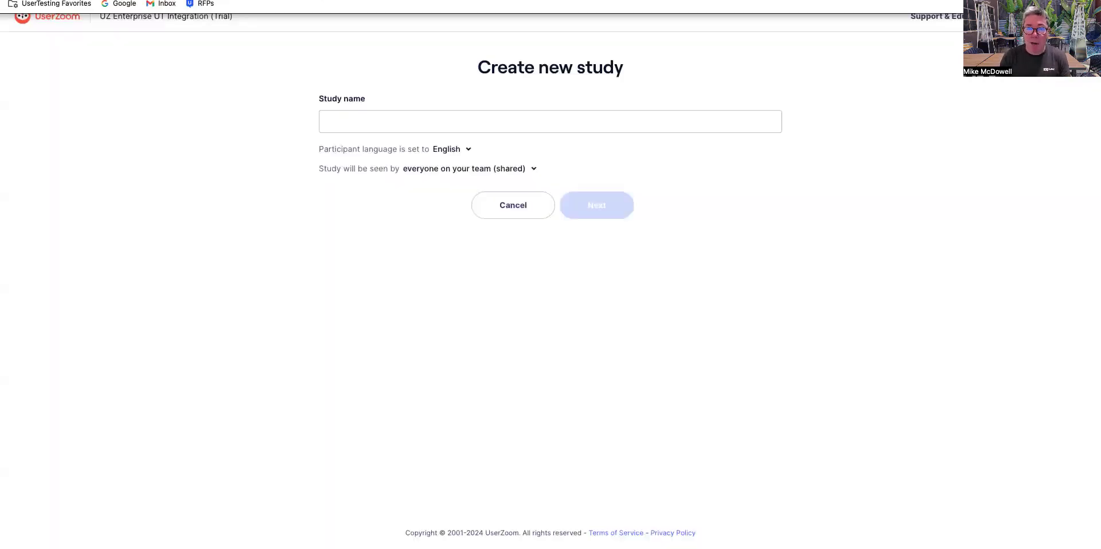
left_click(364, 124)
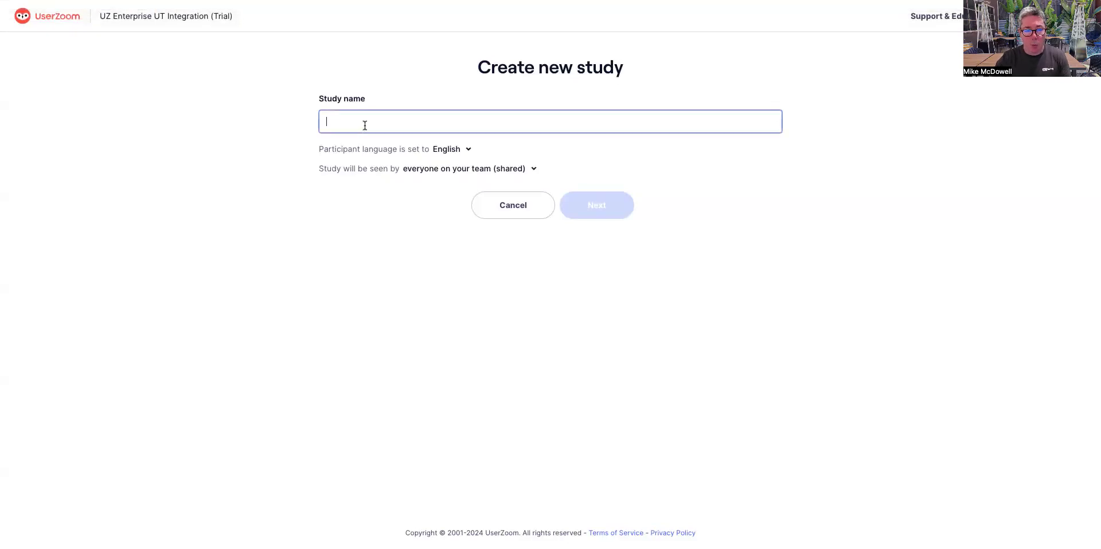
type("Testing")
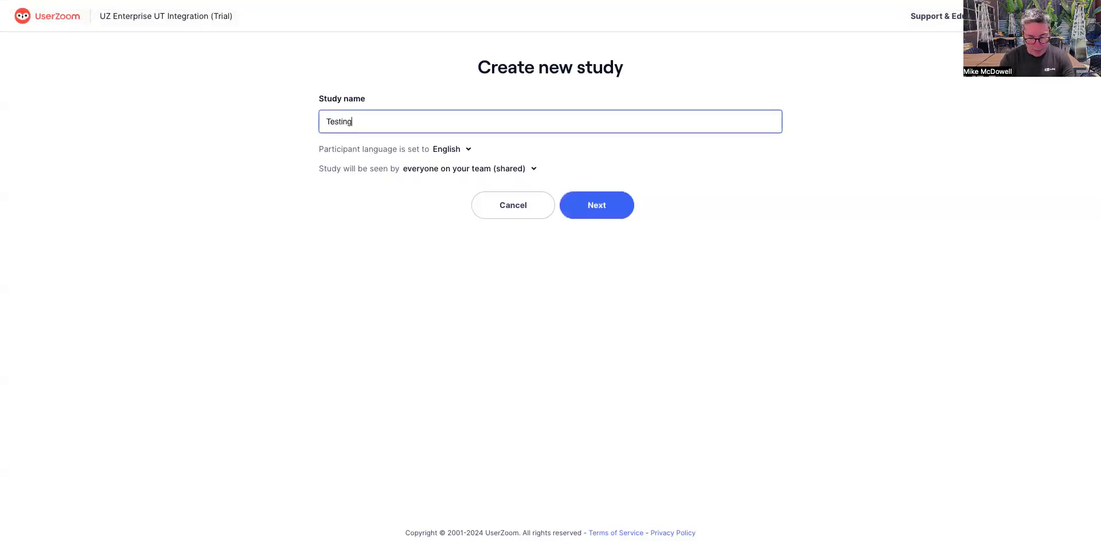
type(" UserZoom with UserTesting")
left_click(602, 205)
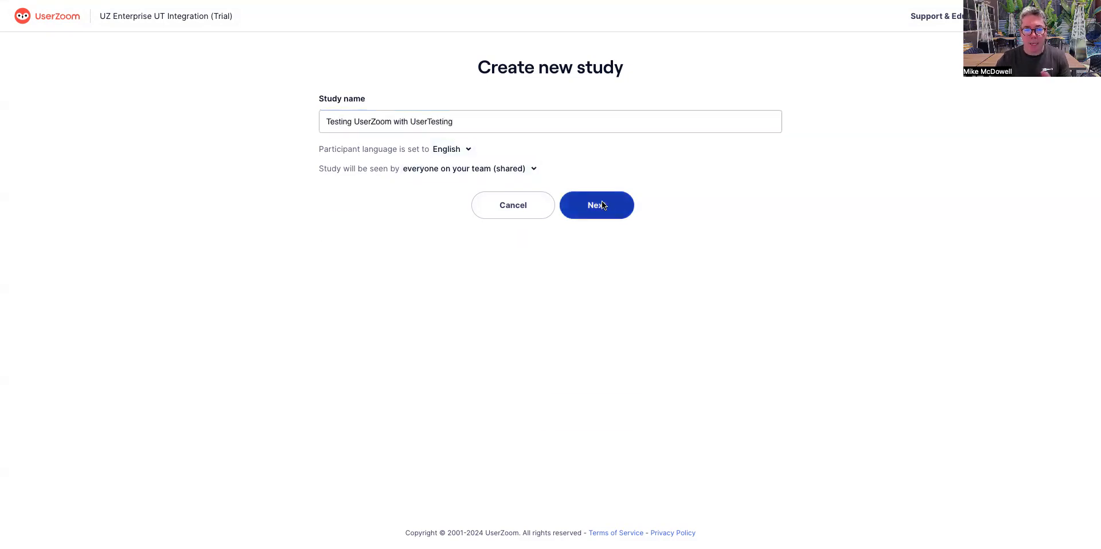
- Choose the approach that needs no prepared sessions, select Advanced UX Research as the study type, and create the study
left_click(625, 302)
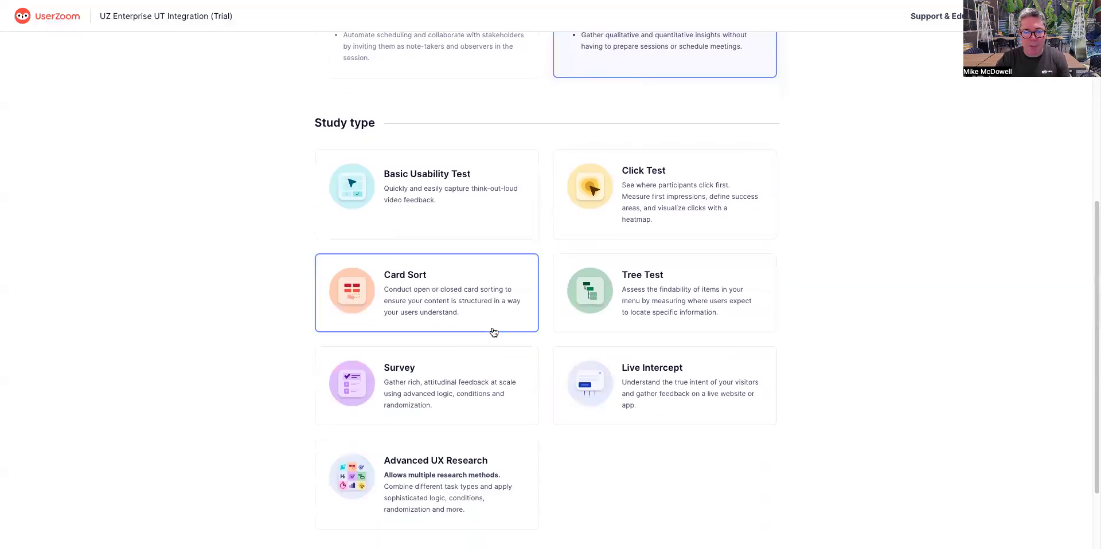
left_click(426, 465)
left_click(436, 401)
left_click(578, 478)
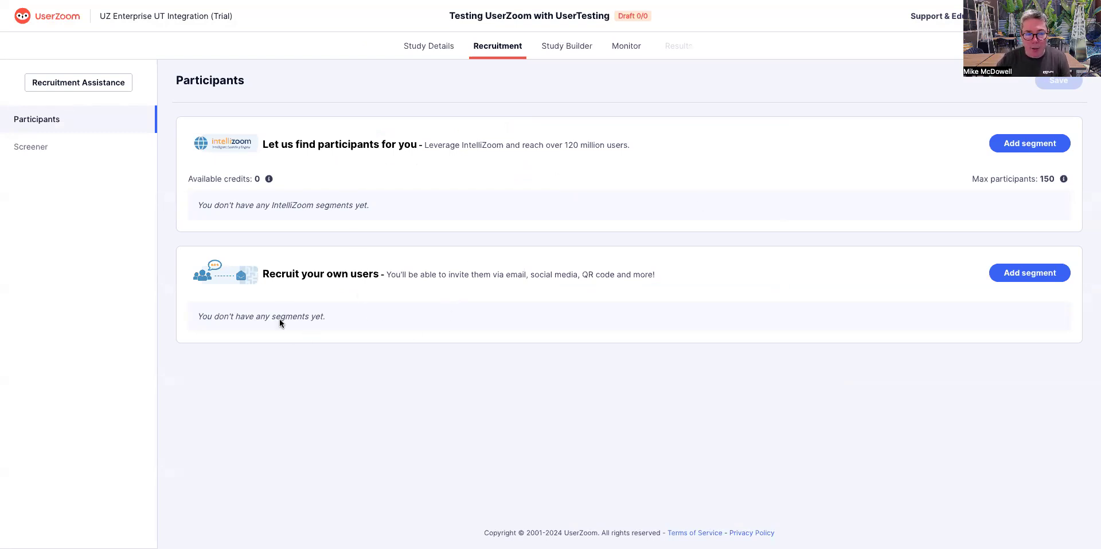
- Add a segment for recruiting own users with 25 participants via invitation links and copy its multi-use link
left_click(1038, 280)
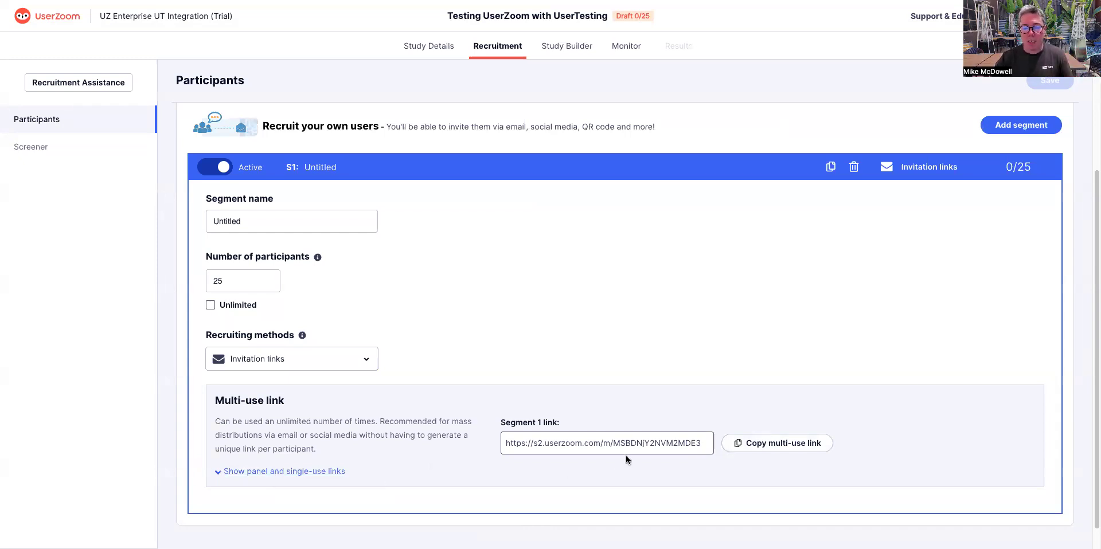
left_click(778, 444)
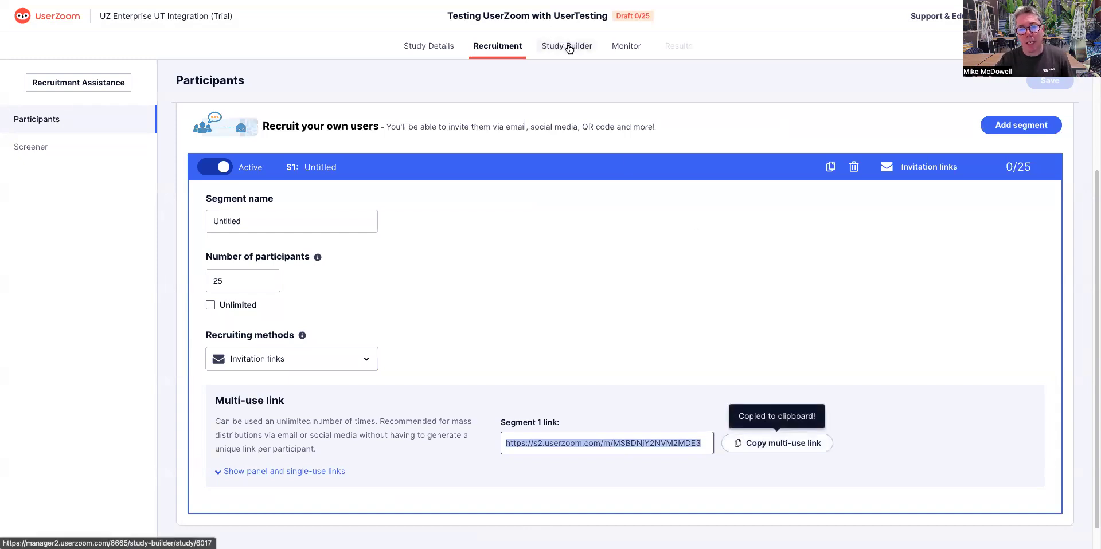
- Open the study builder and view the settings of the Task 2 navigation task
left_click(568, 46)
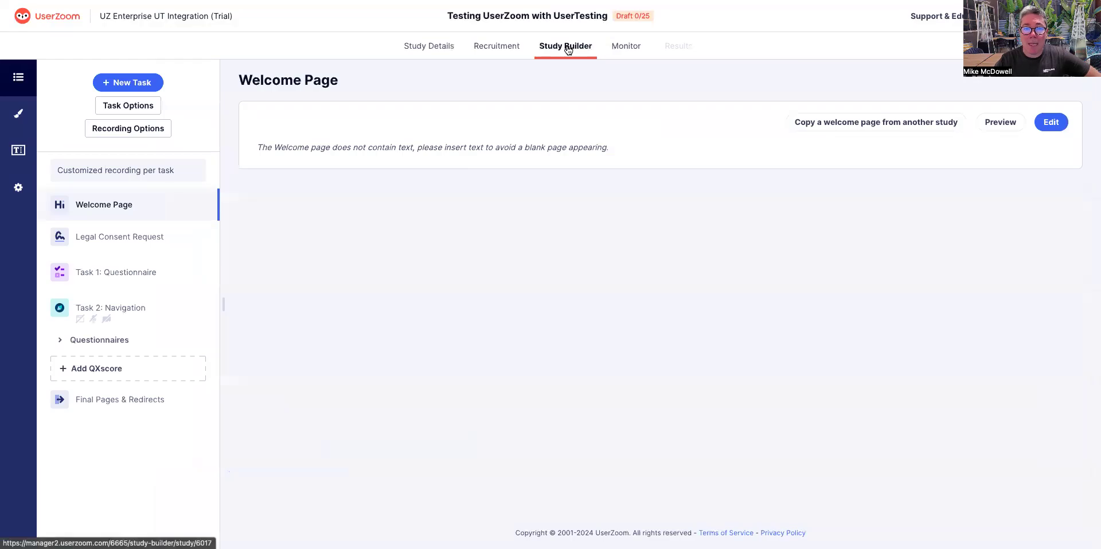
mouse_move(205, 283)
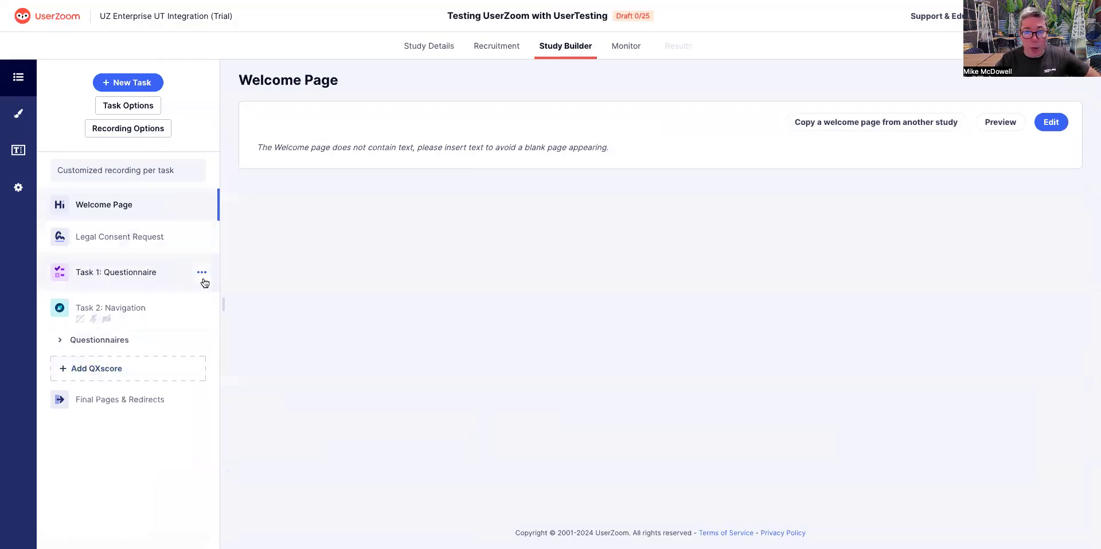
left_click(132, 309)
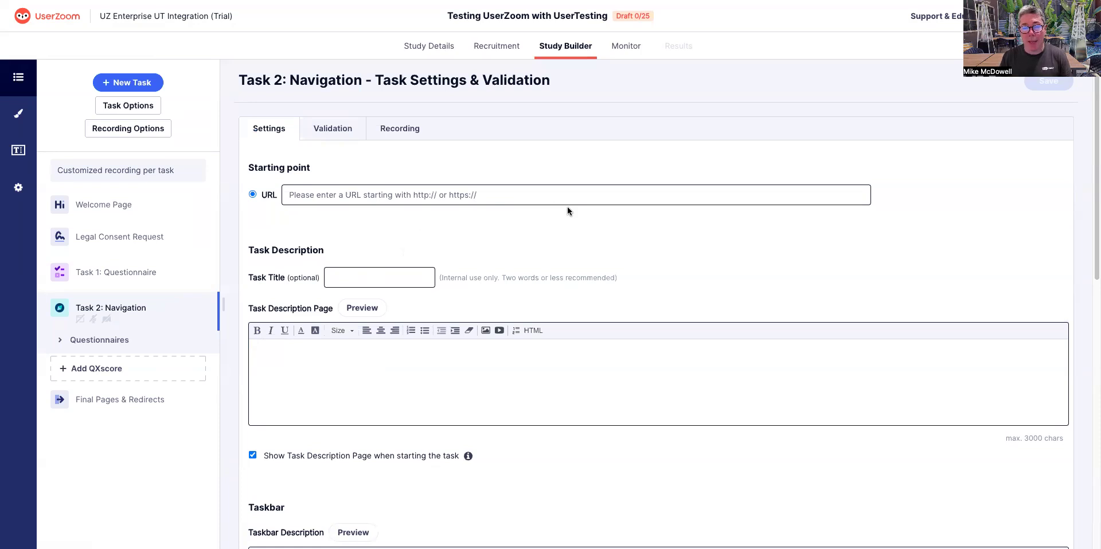
- Switch back to UserTesting, start a test plan from scratch, and paste the copied UserZoom multi-use link as the starting URL
left_click(86, 373)
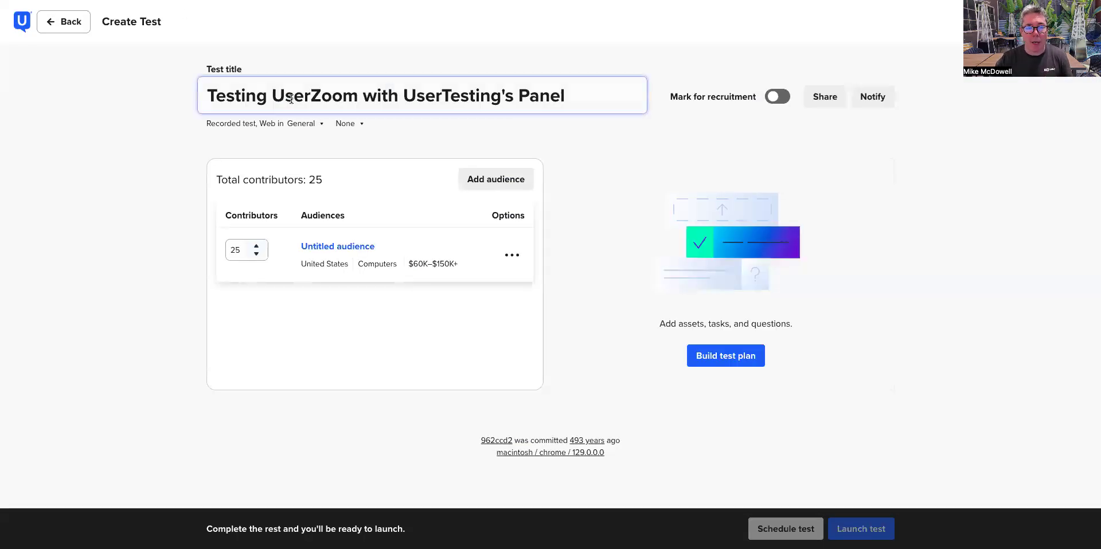
left_click(744, 358)
left_click(344, 458)
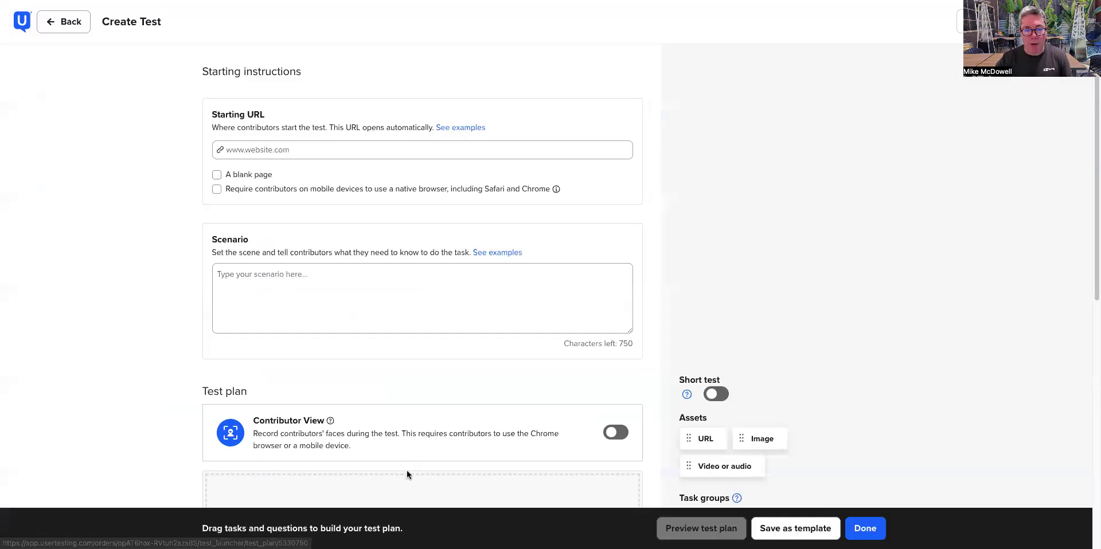
left_click(277, 151)
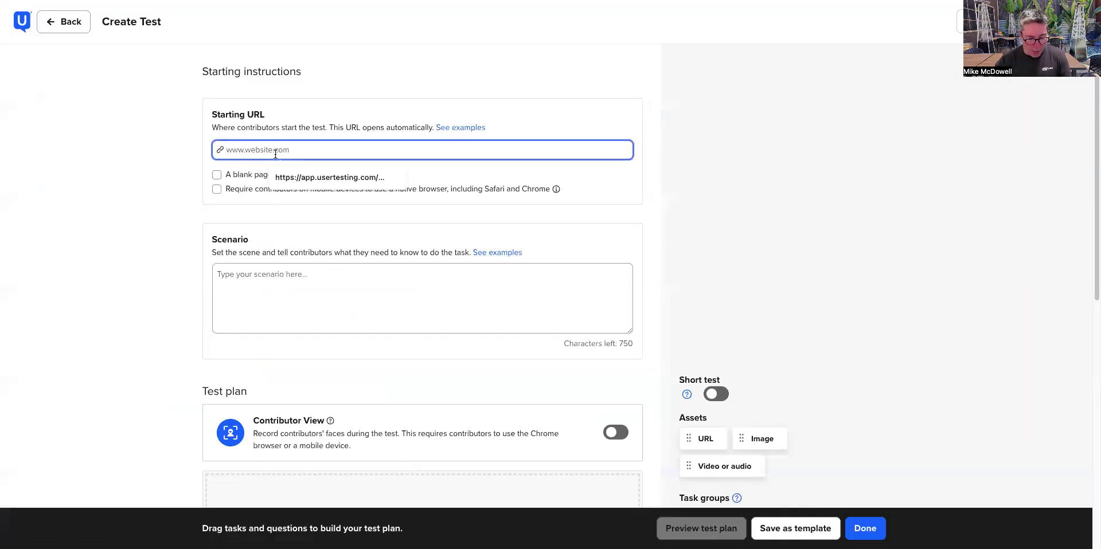
key("super+v")
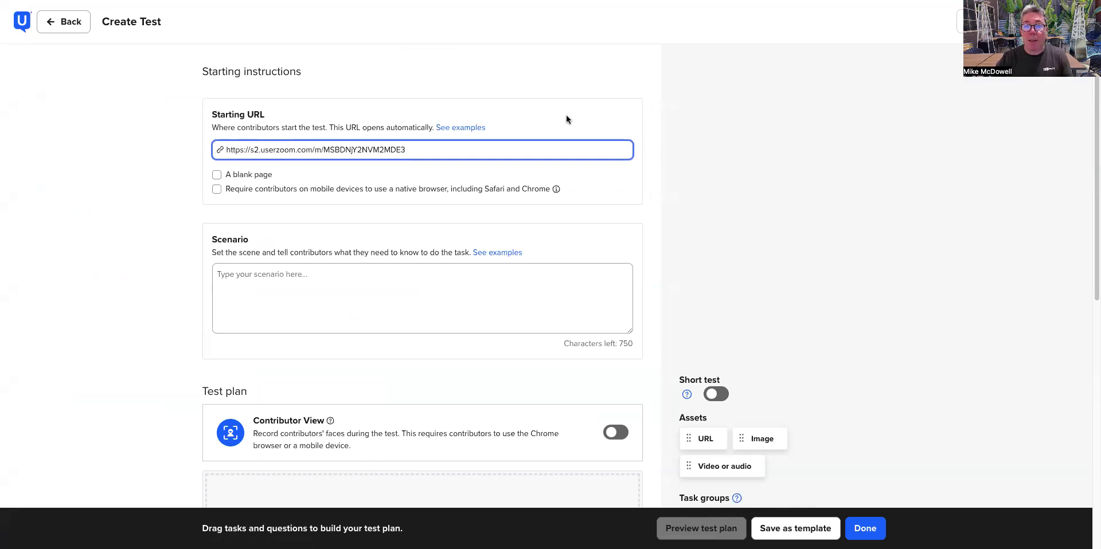
left_click(105, 164)
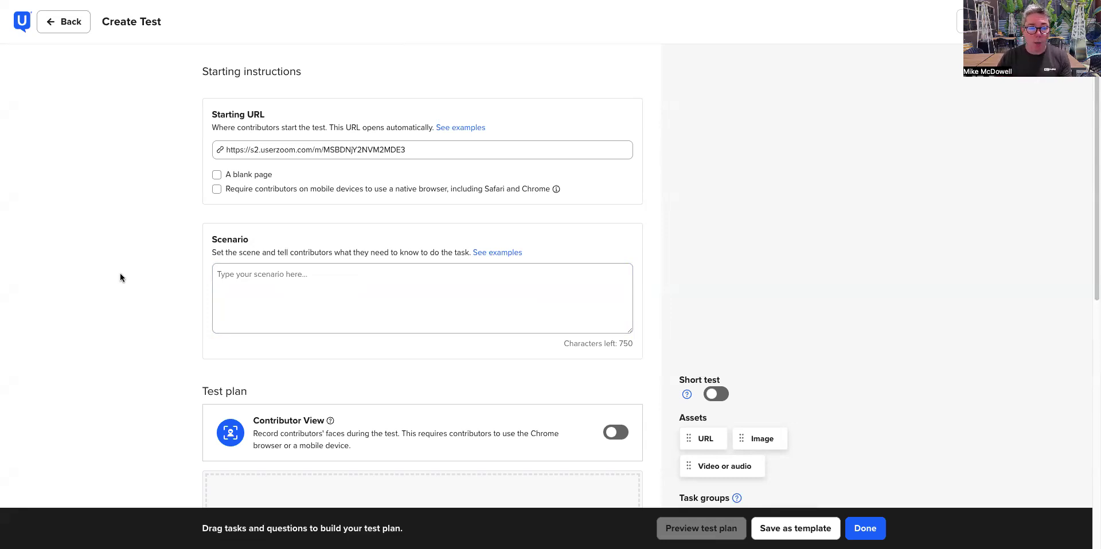
- Open the test plan's empty scenario text for editing
left_click(310, 313)
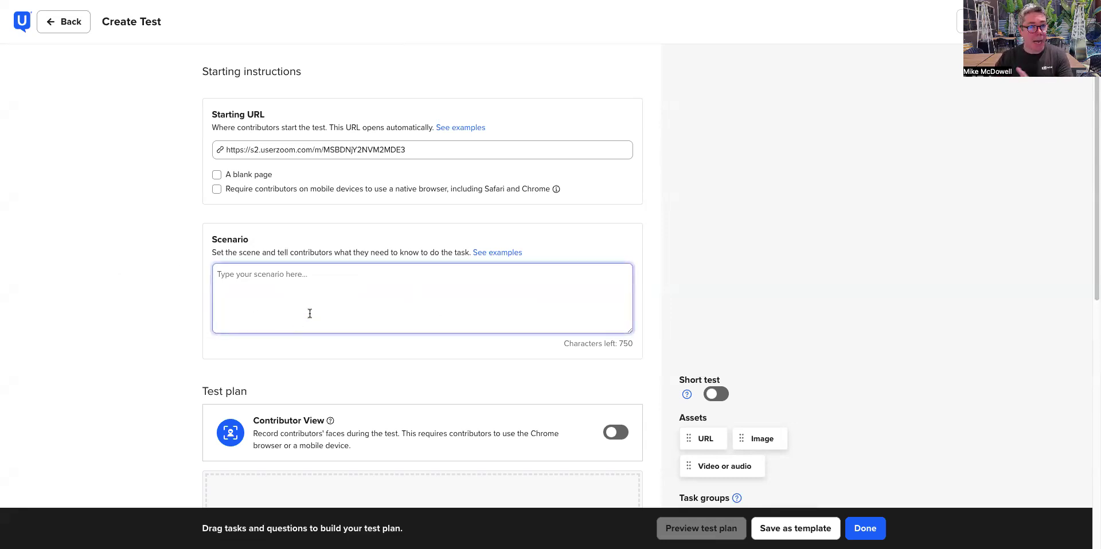